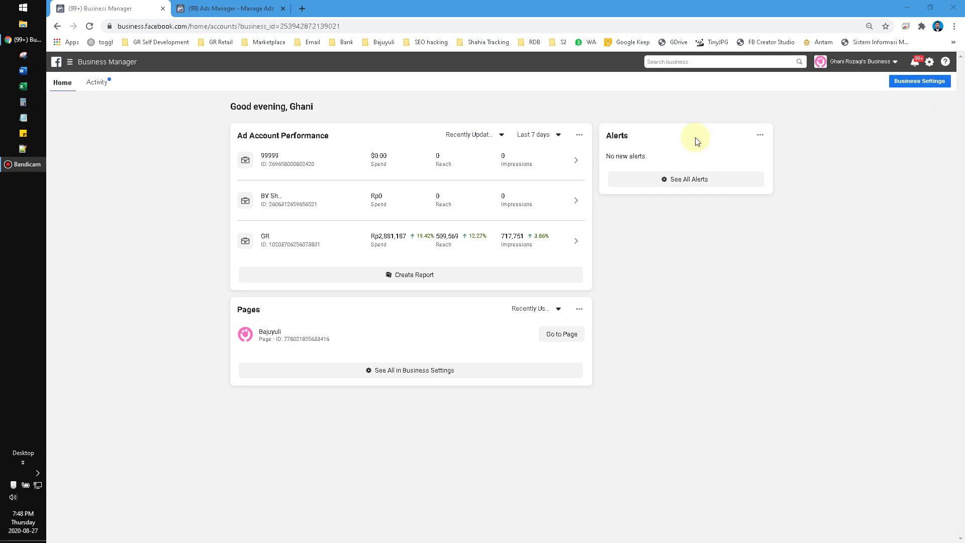
Leave Ads Manager's campaign results for the Business Manager home showing Rp2,881,187 spent over 7 days.
{"action": "left_click", "coordinate": [223, 7]}
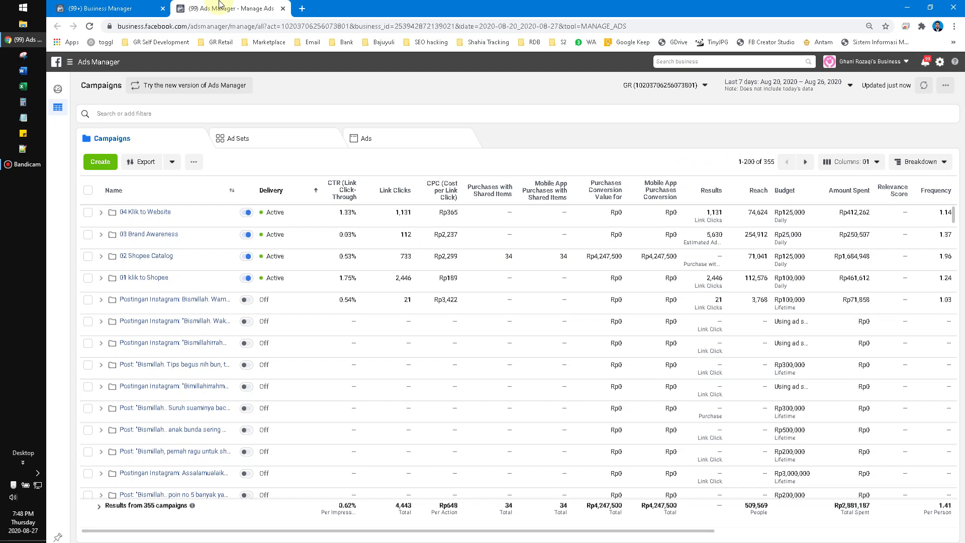
{"action": "left_click", "coordinate": [115, 4]}
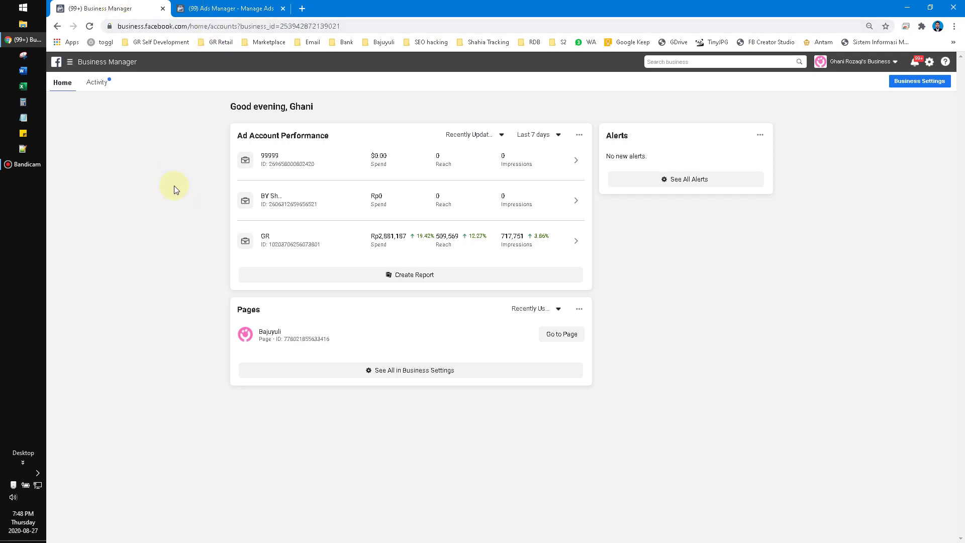
Open Catalog Manager from the Business Manager shortcuts menu.
{"action": "left_click", "coordinate": [102, 66]}
{"action": "mouse_move", "coordinate": [106, 48]}
{"action": "left_mouse_down"}
{"action": "mouse_move", "coordinate": [60, 53]}
{"action": "mouse_move", "coordinate": [110, 55]}
{"action": "left_mouse_up"}
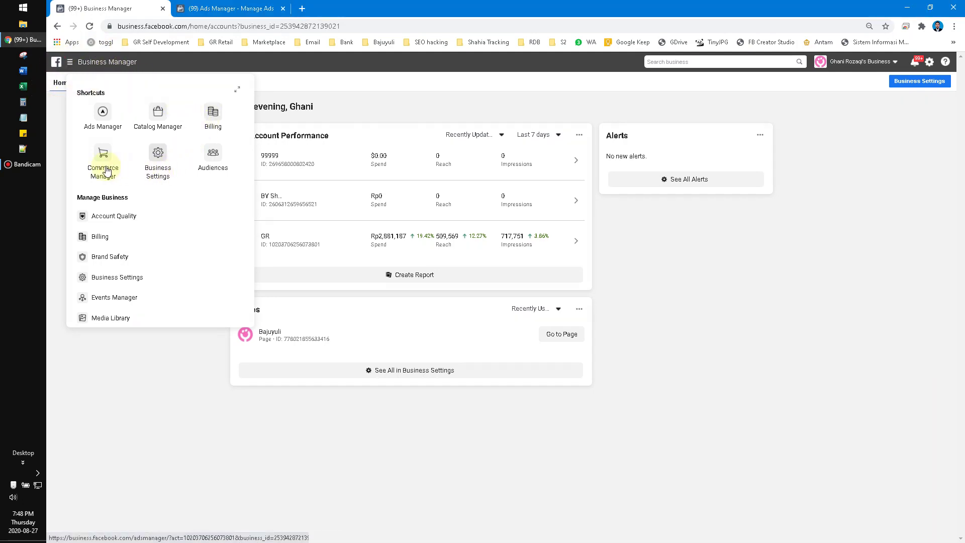
{"action": "mouse_move", "coordinate": [217, 82]}
{"action": "left_mouse_down"}
{"action": "mouse_move", "coordinate": [182, 103]}
{"action": "mouse_move", "coordinate": [174, 91]}
{"action": "mouse_move", "coordinate": [165, 140]}
{"action": "mouse_move", "coordinate": [177, 120]}
{"action": "left_mouse_up"}
{"action": "left_click", "coordinate": [169, 111]}
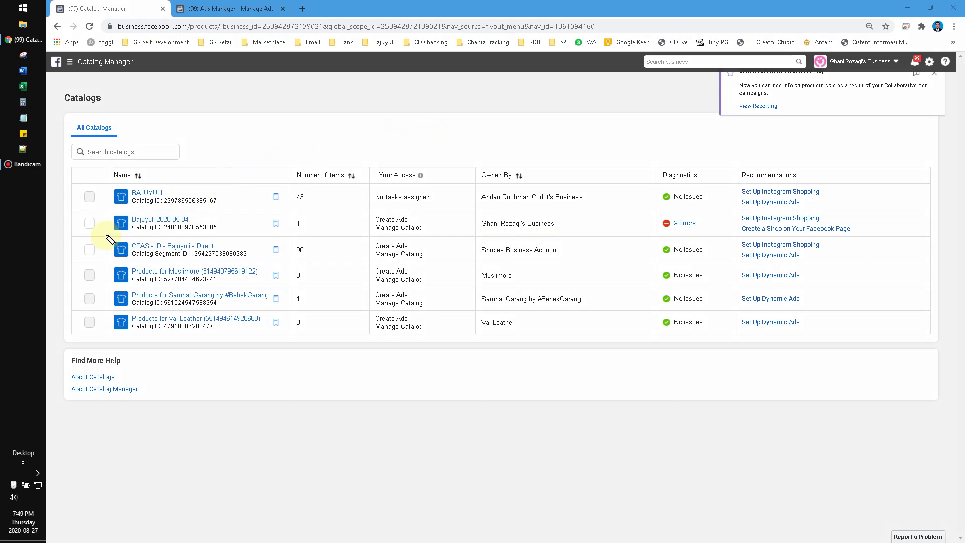
Review the catalog list, noting CPAS - ID - Bajuyuli - Direct with 90 items owned by Shopee.
{"action": "mouse_move", "coordinate": [106, 235]}
{"action": "left_mouse_down"}
{"action": "mouse_move", "coordinate": [103, 263]}
{"action": "mouse_move", "coordinate": [349, 261]}
{"action": "mouse_move", "coordinate": [317, 236]}
{"action": "mouse_move", "coordinate": [111, 237]}
{"action": "left_mouse_up"}
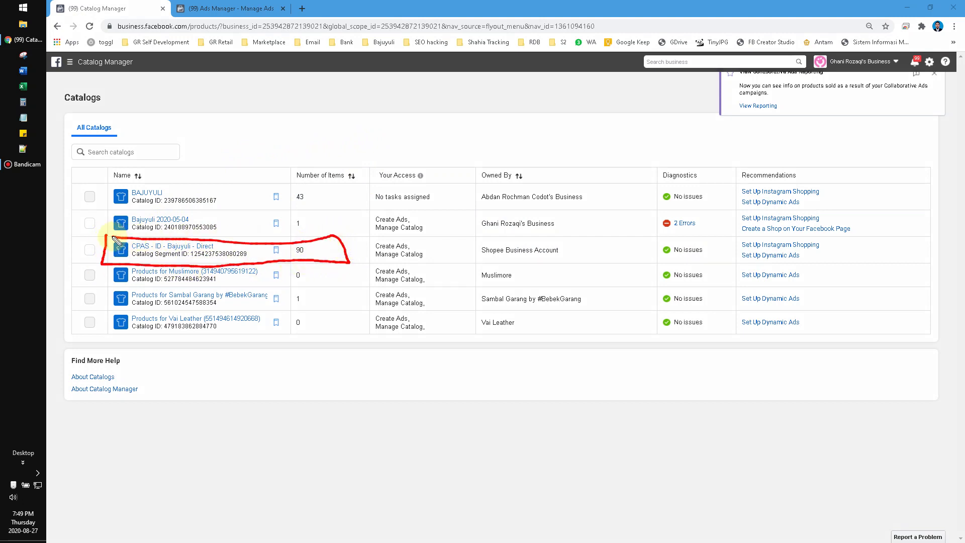
{"action": "left_click_drag", "start_coordinate": [188, 255], "coordinate": [246, 254]}
{"action": "mouse_move", "coordinate": [567, 242]}
{"action": "left_mouse_down"}
{"action": "mouse_move", "coordinate": [482, 238]}
{"action": "mouse_move", "coordinate": [508, 263]}
{"action": "mouse_move", "coordinate": [574, 259]}
{"action": "mouse_move", "coordinate": [569, 244]}
{"action": "left_mouse_up"}
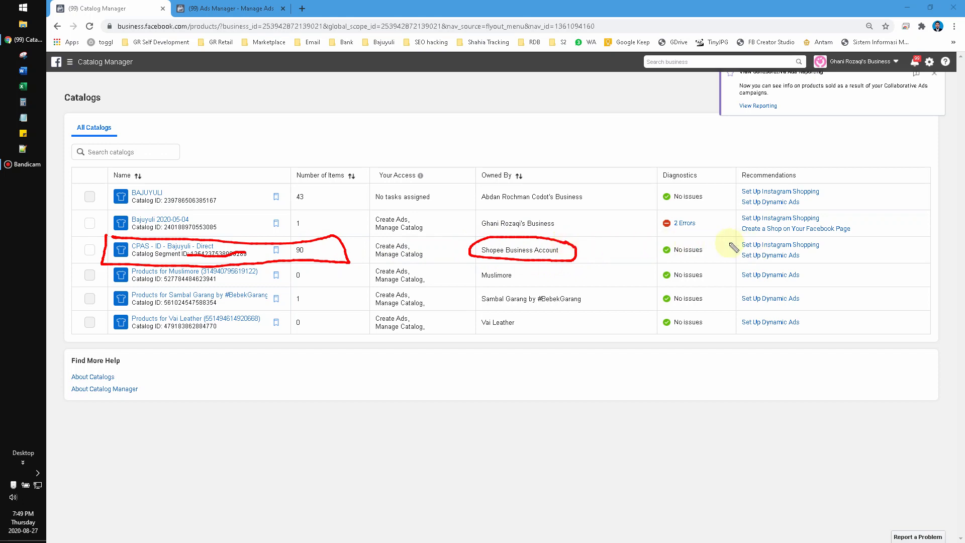
{"action": "key", "text": "Escape"}
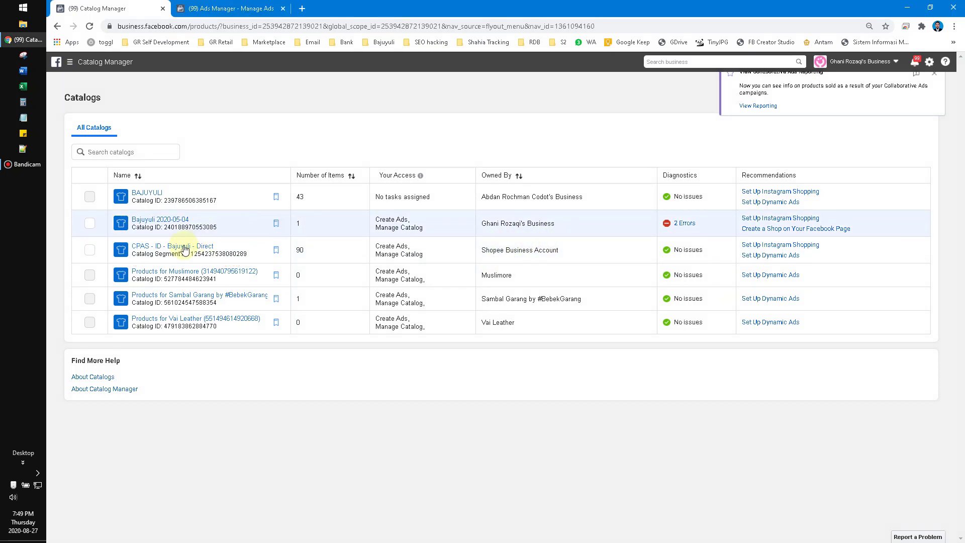
Open the CPAS - ID - Bajuyuli - Direct catalog and show its product list.
{"action": "left_click", "coordinate": [176, 247]}
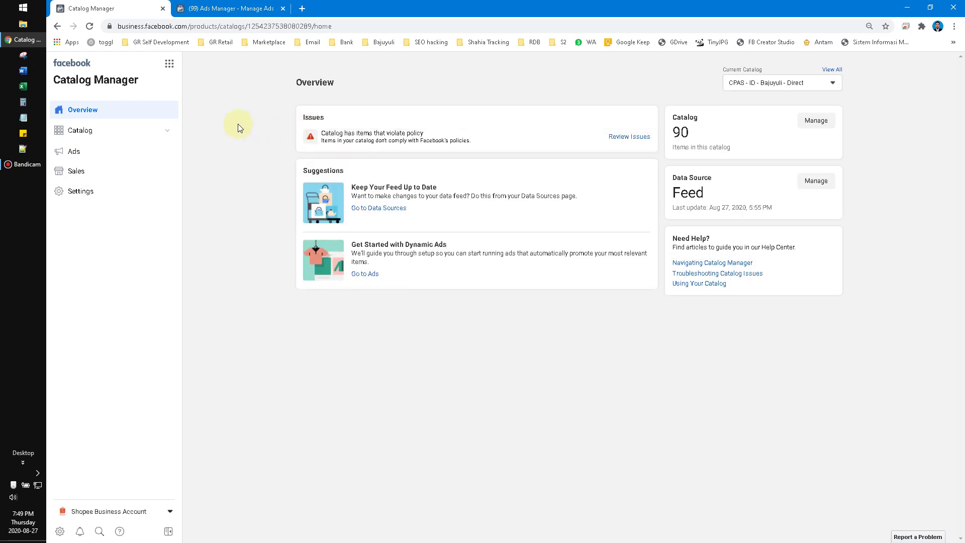
{"action": "mouse_move", "coordinate": [286, 102]}
{"action": "left_mouse_down"}
{"action": "mouse_move", "coordinate": [188, 129]}
{"action": "mouse_move", "coordinate": [189, 139]}
{"action": "left_mouse_up"}
{"action": "left_click", "coordinate": [121, 131]}
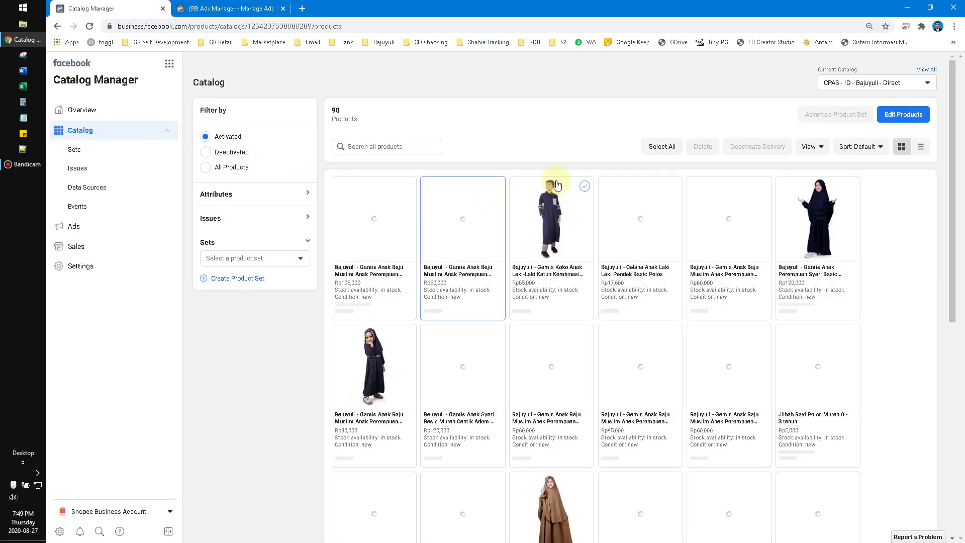
Browse the 90 products' prices and stock status down the grid and back to the top.
{"action": "scroll", "coordinate": [879, 261], "scroll_direction": "down", "scroll_amount": 6}
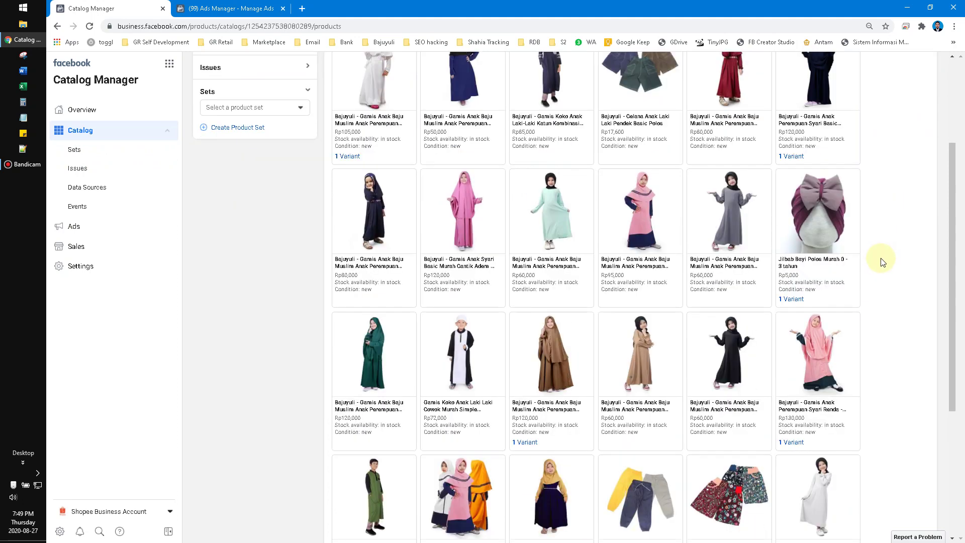
{"action": "scroll", "coordinate": [884, 262], "scroll_direction": "down", "scroll_amount": 2}
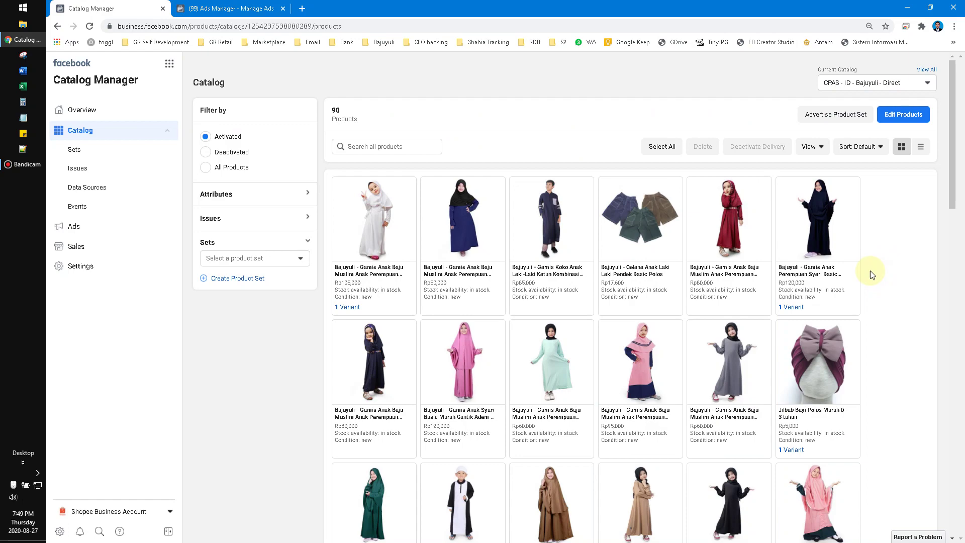
{"action": "scroll", "coordinate": [883, 258], "scroll_direction": "down", "scroll_amount": 6}
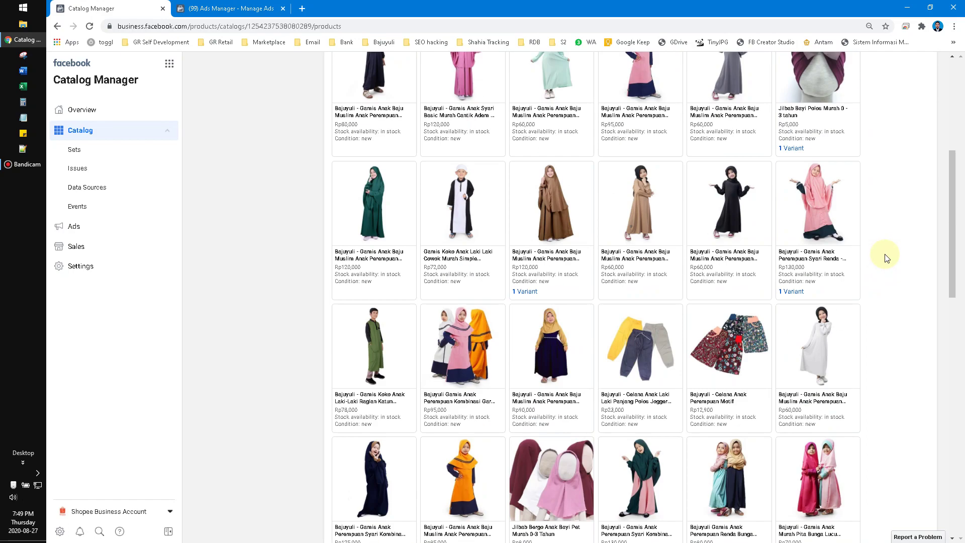
{"action": "scroll", "coordinate": [886, 257], "scroll_direction": "down", "scroll_amount": 8}
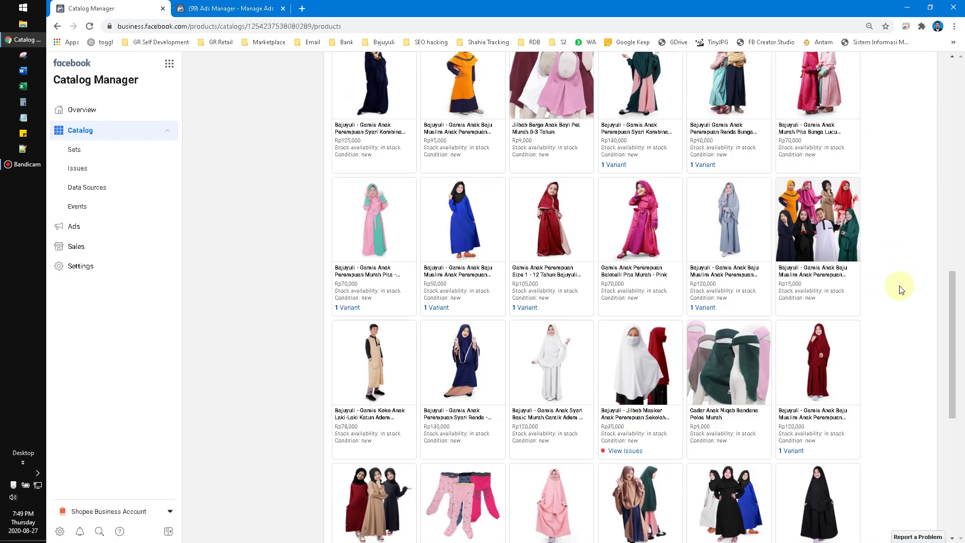
{"action": "scroll", "coordinate": [898, 290], "scroll_direction": "down", "scroll_amount": 2}
{"action": "scroll", "coordinate": [892, 284], "scroll_direction": "down", "scroll_amount": 6}
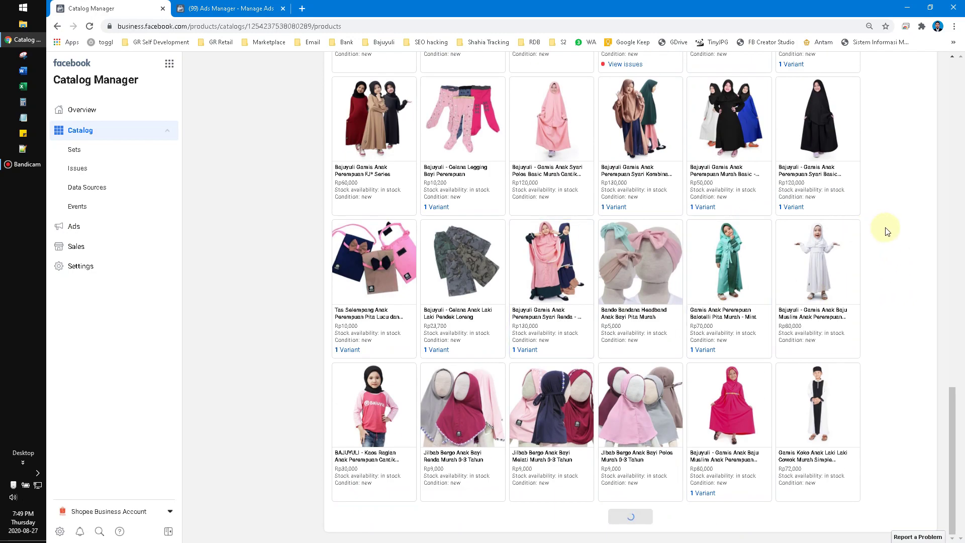
{"action": "scroll", "coordinate": [852, 302], "scroll_direction": "up", "scroll_amount": 7}
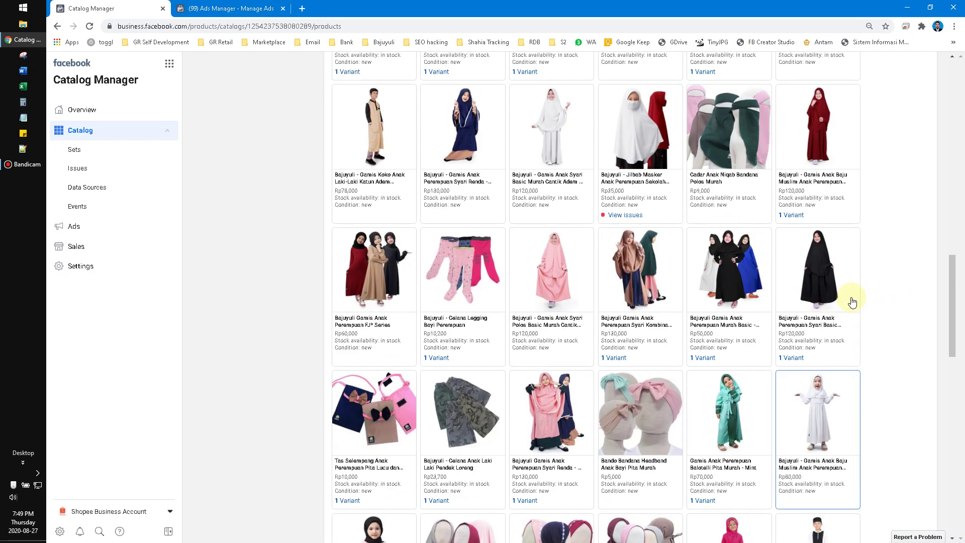
{"action": "scroll", "coordinate": [849, 299], "scroll_direction": "up", "scroll_amount": 2}
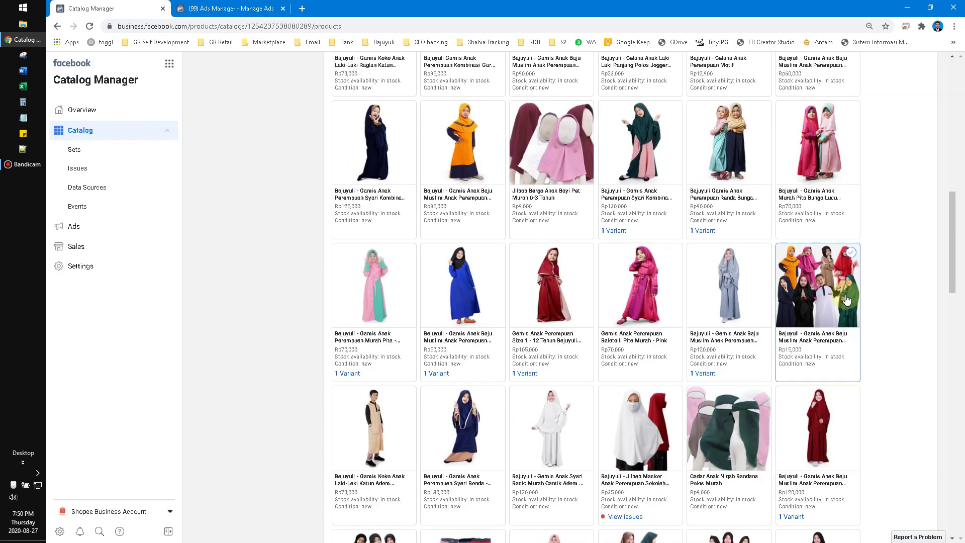
{"action": "scroll", "coordinate": [901, 234], "scroll_direction": "up", "scroll_amount": 8}
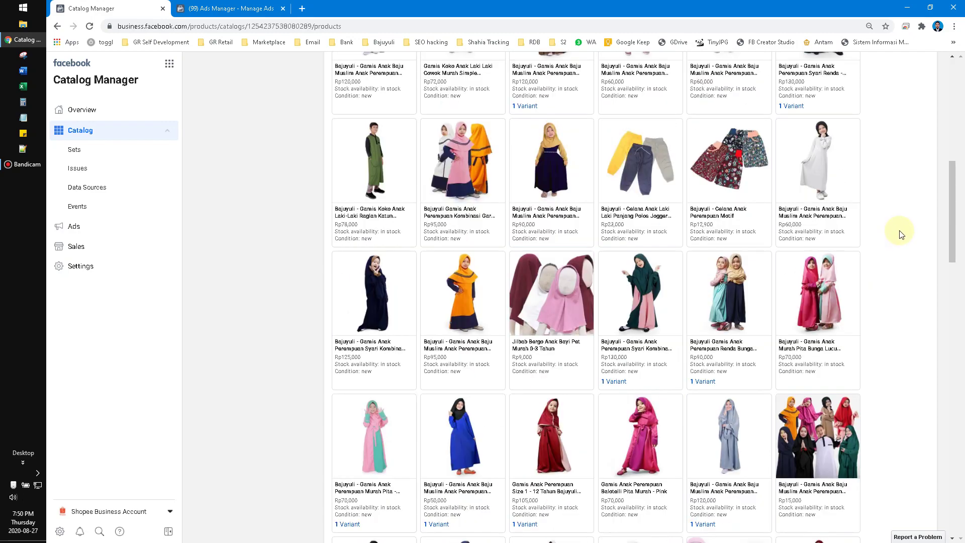
{"action": "scroll", "coordinate": [901, 229], "scroll_direction": "up", "scroll_amount": 1}
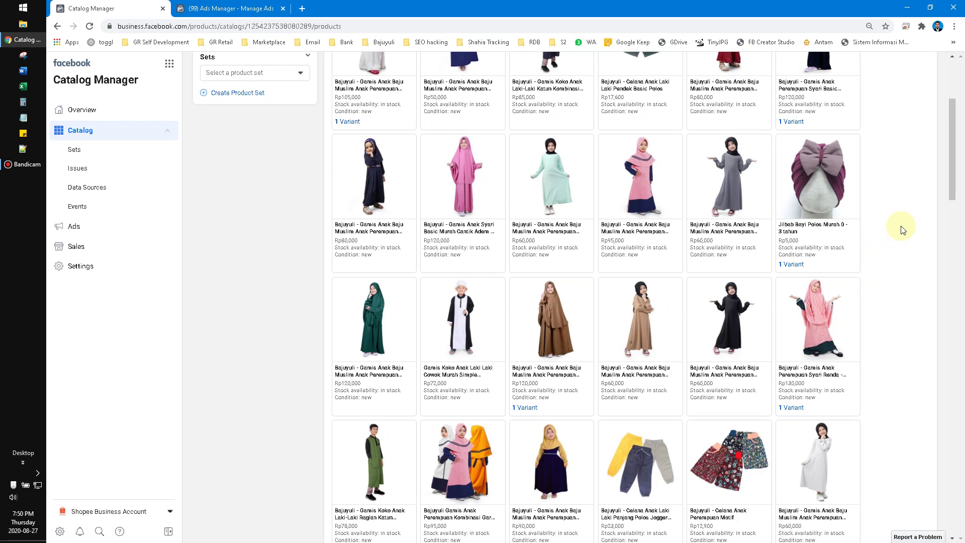
{"action": "scroll", "coordinate": [890, 229], "scroll_direction": "up", "scroll_amount": 4}
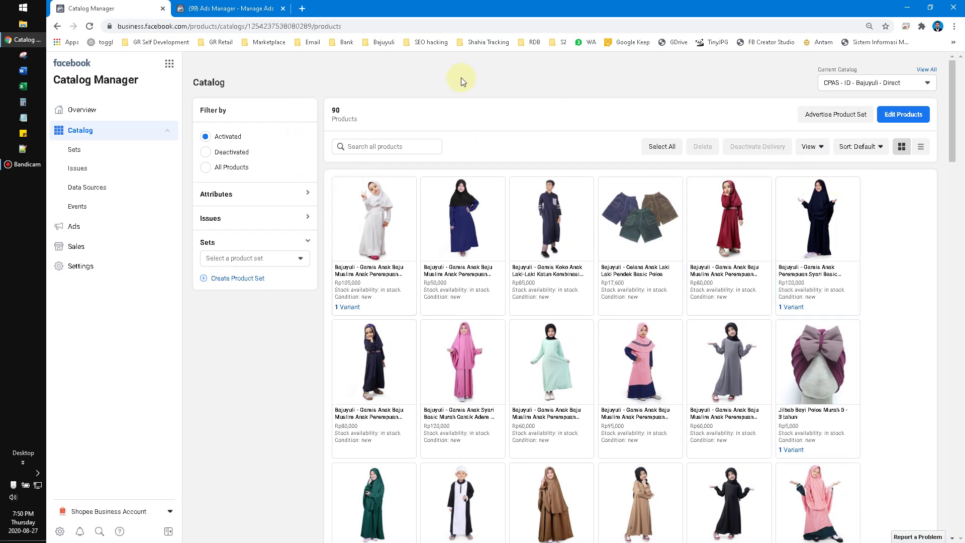
Select the second product in the grid and start creating a new product set.
{"action": "left_click", "coordinate": [468, 282]}
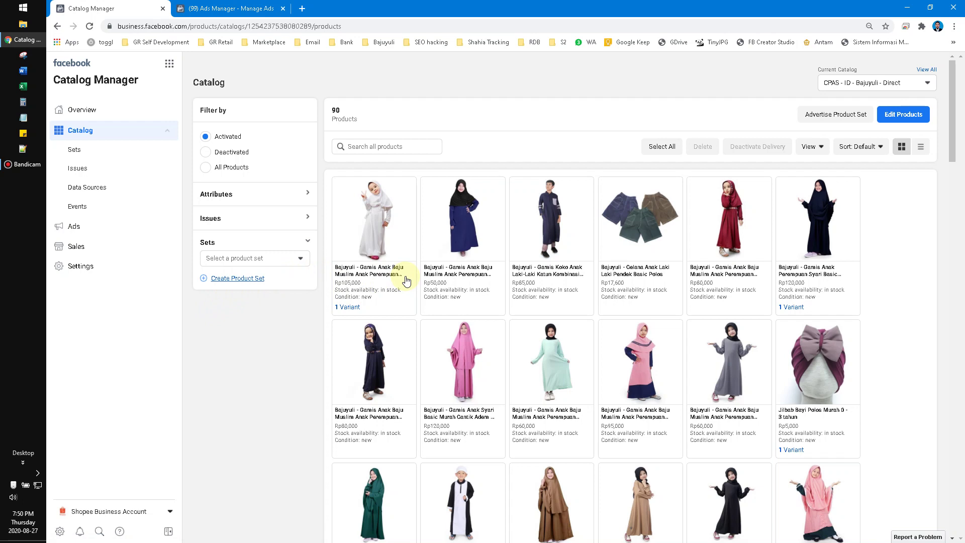
{"action": "mouse_move", "coordinate": [406, 280]}
{"action": "left_mouse_down"}
{"action": "mouse_move", "coordinate": [232, 361]}
{"action": "mouse_move", "coordinate": [243, 296]}
{"action": "mouse_move", "coordinate": [258, 316]}
{"action": "left_mouse_up"}
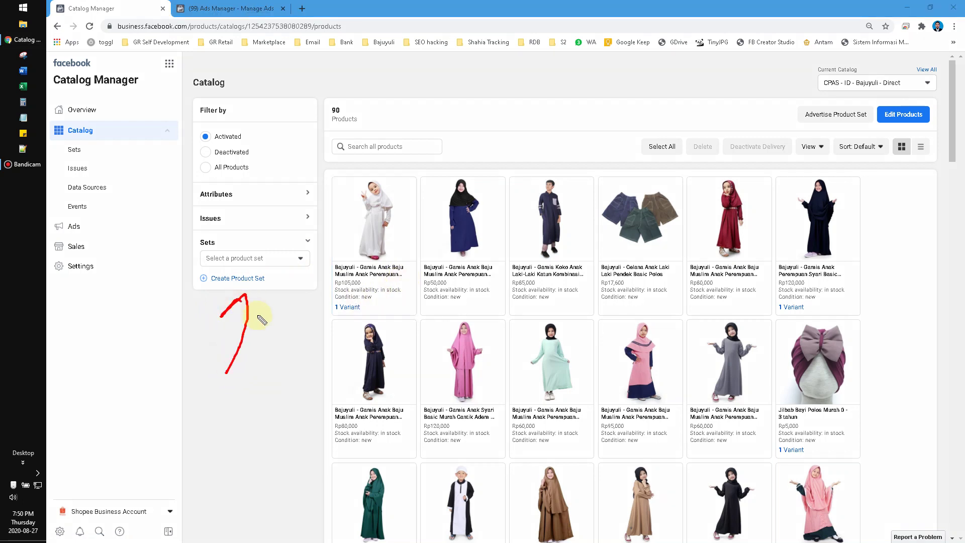
{"action": "left_click_drag", "start_coordinate": [263, 270], "coordinate": [271, 273]}
{"action": "mouse_move", "coordinate": [213, 265]}
{"action": "left_mouse_down"}
{"action": "mouse_move", "coordinate": [270, 265]}
{"action": "mouse_move", "coordinate": [274, 282]}
{"action": "left_mouse_up"}
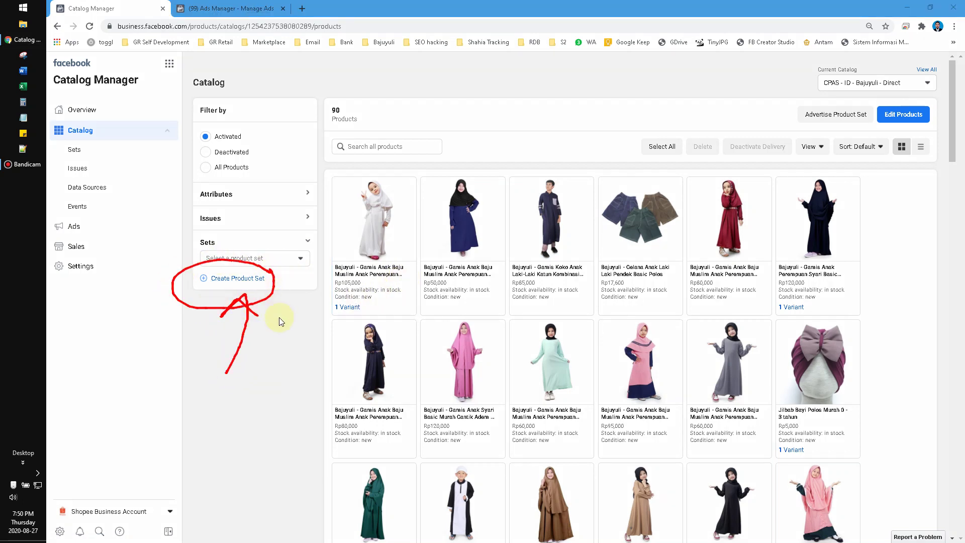
{"action": "left_click", "coordinate": [250, 278]}
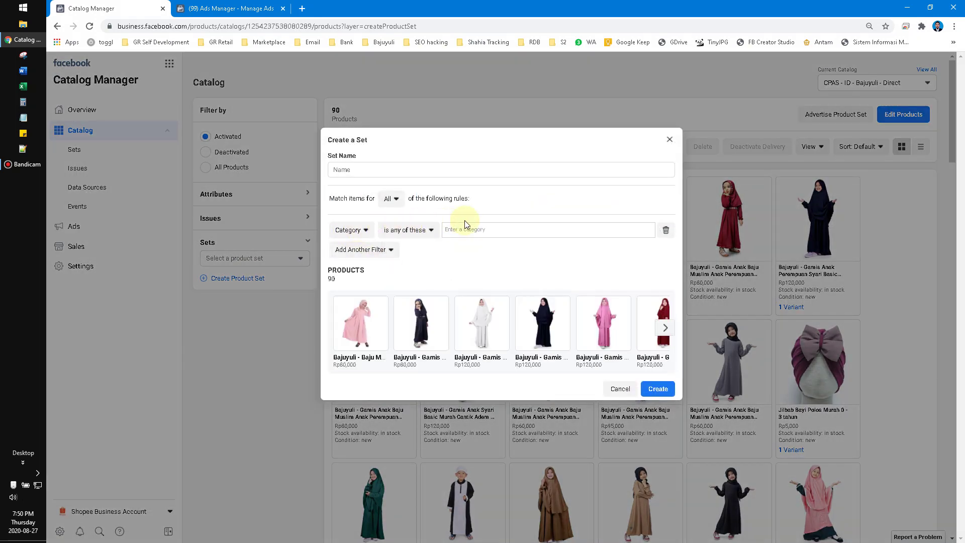
Page through the set preview carousel to the last of the 90 matching products.
{"action": "left_click", "coordinate": [666, 329]}
{"action": "left_click", "coordinate": [666, 329]}
{"action": "left_click", "coordinate": [666, 329]}
{"action": "left_click", "coordinate": [666, 329]}
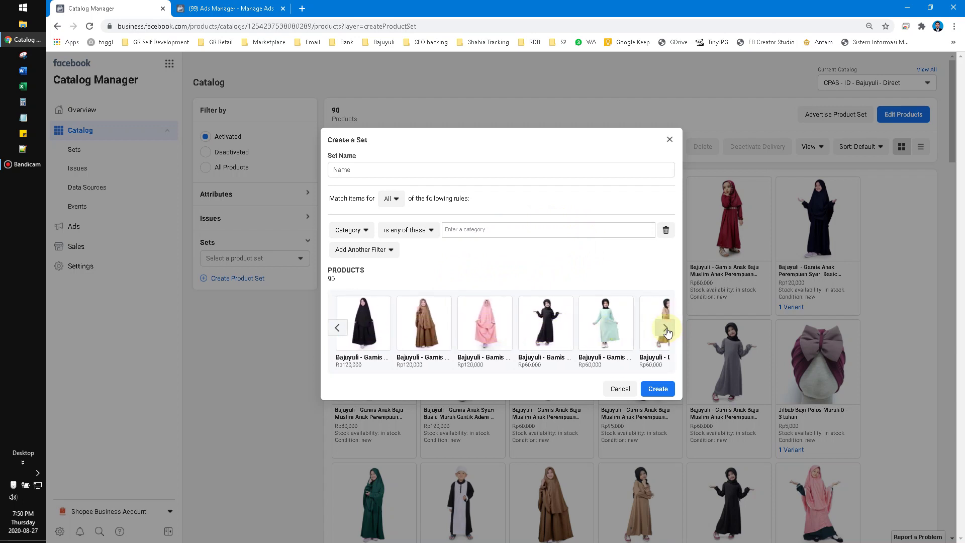
{"action": "left_click", "coordinate": [666, 329]}
{"action": "left_click", "coordinate": [665, 329]}
{"action": "left_click", "coordinate": [666, 329]}
{"action": "left_click", "coordinate": [666, 329]}
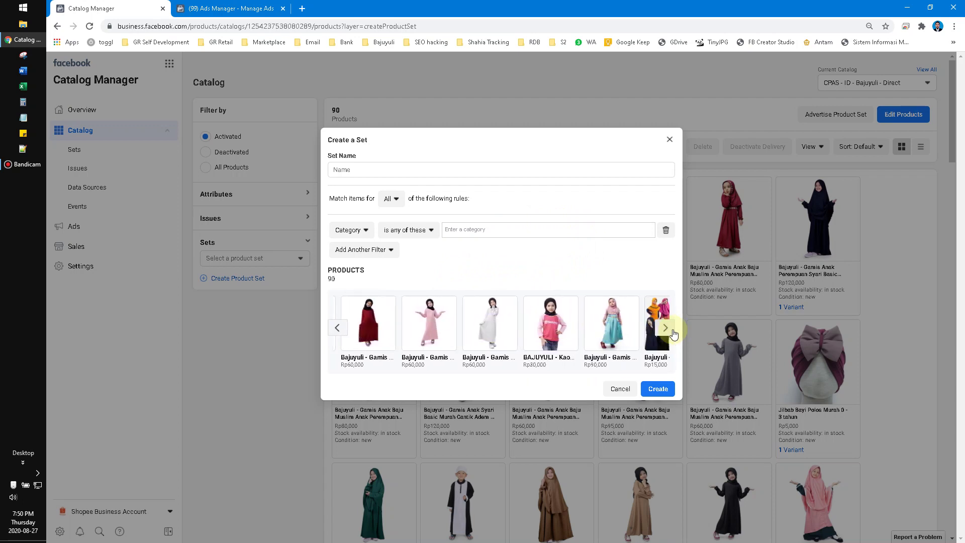
{"action": "left_click", "coordinate": [666, 329]}
{"action": "left_click", "coordinate": [665, 330]}
{"action": "left_click", "coordinate": [666, 329]}
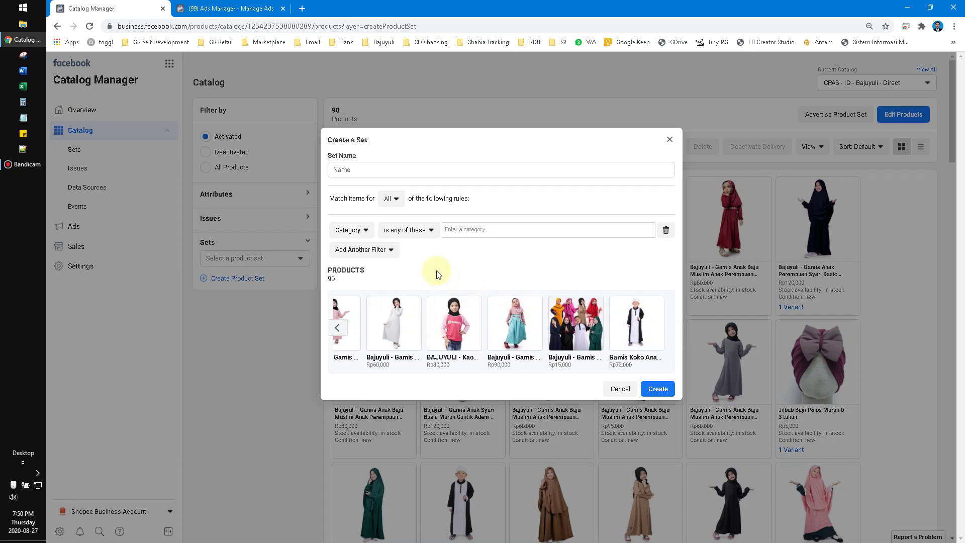
Close the Create a Set dialog without creating the set.
{"action": "mouse_move", "coordinate": [611, 273]}
{"action": "left_mouse_down"}
{"action": "mouse_move", "coordinate": [665, 329]}
{"action": "mouse_move", "coordinate": [658, 382]}
{"action": "left_mouse_up"}
{"action": "left_click_drag", "start_coordinate": [688, 342], "coordinate": [659, 382]}
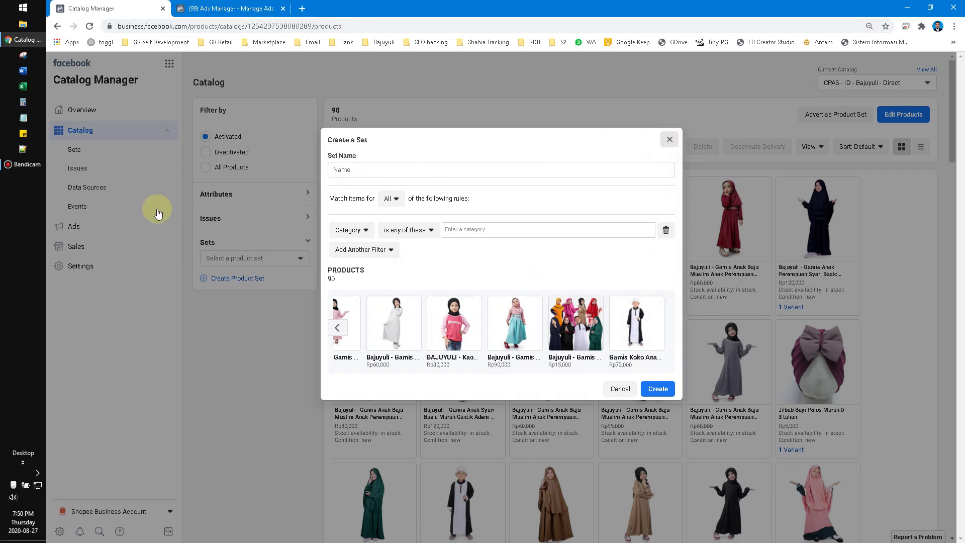
{"action": "left_click", "coordinate": [164, 195]}
Open Sets to show the 2020-08-22 Prod Performance Shopee set's 17 items.
{"action": "left_click", "coordinate": [99, 154]}
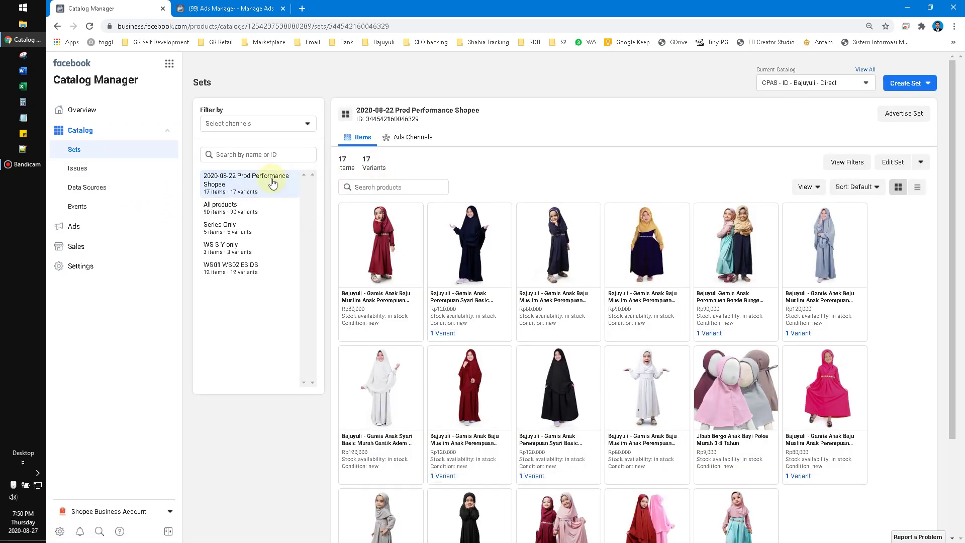
{"action": "key", "text": "ctrl+shift+1"}
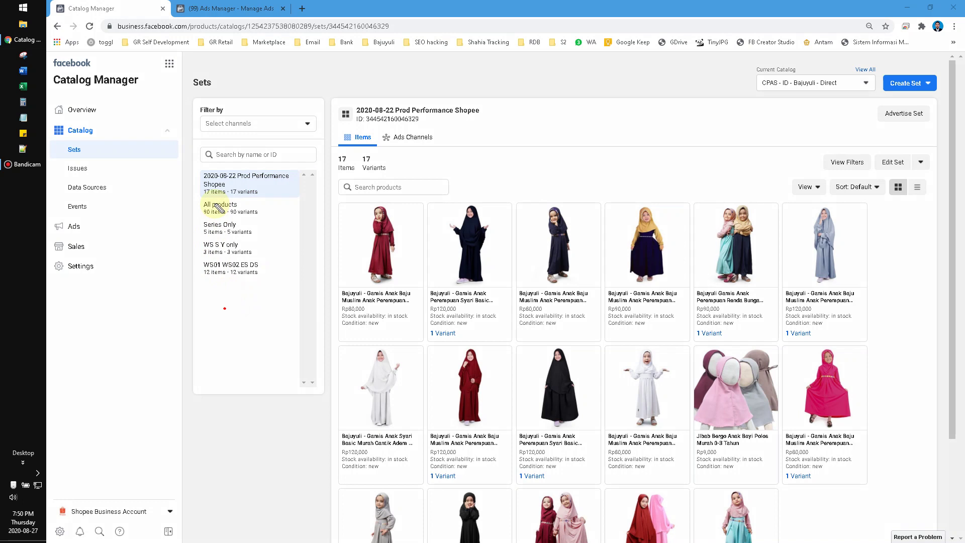
{"action": "left_click_drag", "start_coordinate": [220, 298], "coordinate": [231, 335]}
{"action": "left_click_drag", "start_coordinate": [220, 297], "coordinate": [259, 295]}
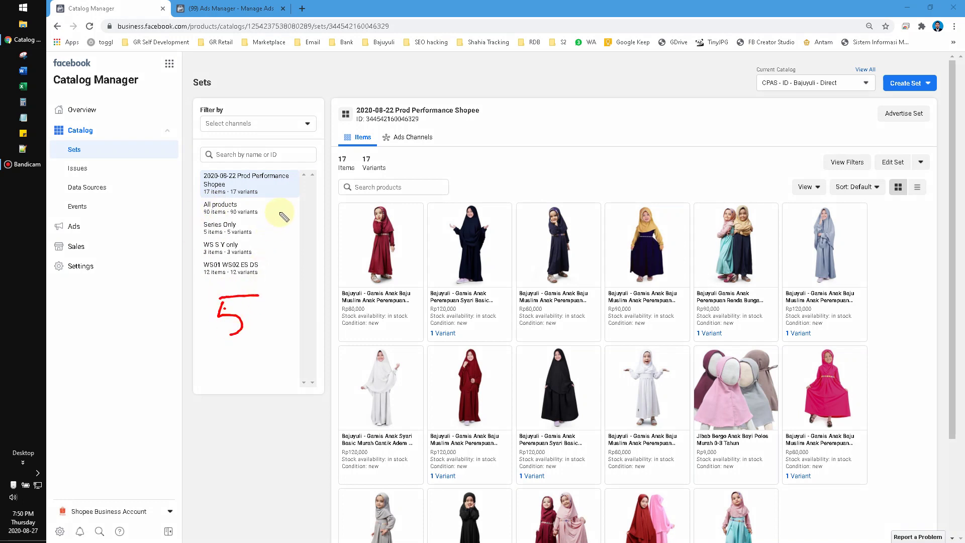
{"action": "mouse_move", "coordinate": [281, 199]}
{"action": "left_mouse_down"}
{"action": "mouse_move", "coordinate": [256, 192]}
{"action": "mouse_move", "coordinate": [276, 209]}
{"action": "mouse_move", "coordinate": [283, 201]}
{"action": "mouse_move", "coordinate": [266, 232]}
{"action": "mouse_move", "coordinate": [282, 235]}
{"action": "mouse_move", "coordinate": [258, 250]}
{"action": "mouse_move", "coordinate": [292, 244]}
{"action": "left_mouse_up"}
{"action": "left_click", "coordinate": [291, 239]}
{"action": "mouse_move", "coordinate": [291, 259]}
{"action": "left_mouse_down"}
{"action": "mouse_move", "coordinate": [272, 268]}
{"action": "mouse_move", "coordinate": [281, 271]}
{"action": "left_mouse_up"}
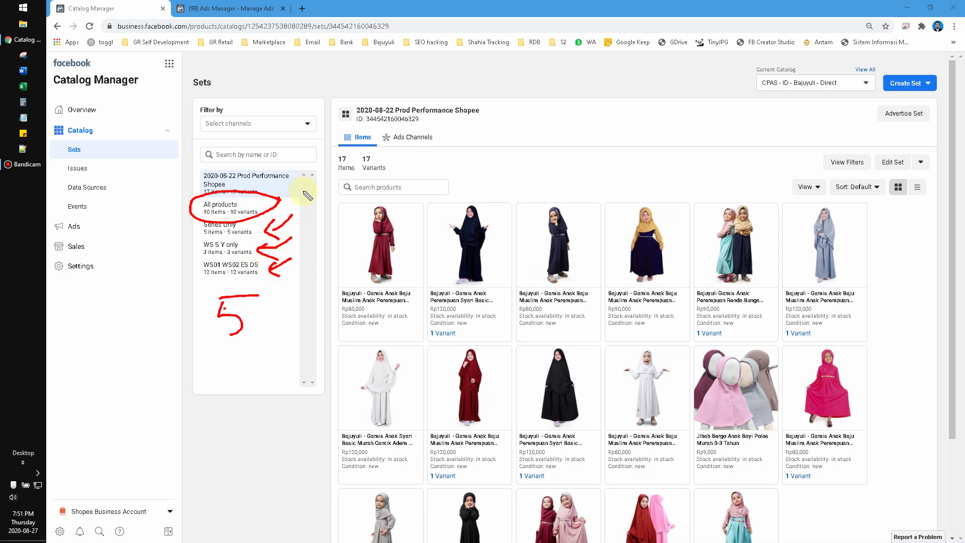
{"action": "mouse_move", "coordinate": [337, 226]}
{"action": "left_mouse_down"}
{"action": "mouse_move", "coordinate": [321, 184]}
{"action": "mouse_move", "coordinate": [298, 182]}
{"action": "mouse_move", "coordinate": [295, 194]}
{"action": "left_mouse_up"}
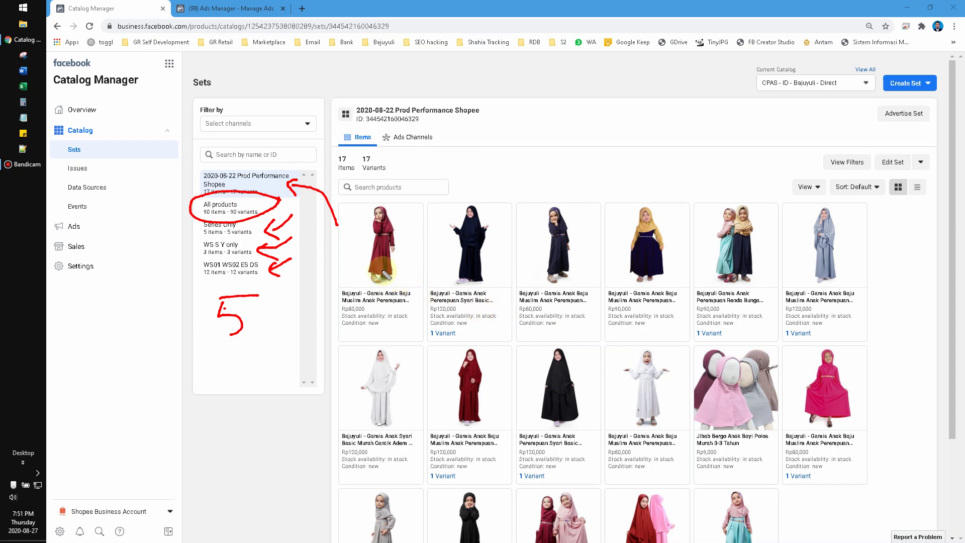
{"action": "key", "text": "Escape"}
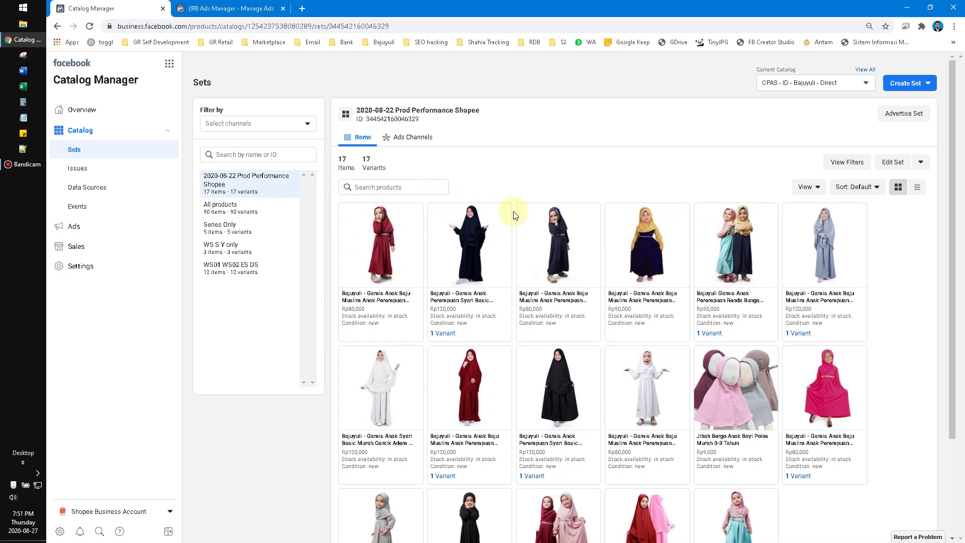
Review the five product sets, from All products (90 items) to WS 5 Y only (3 items).
{"action": "left_click_drag", "start_coordinate": [451, 262], "coordinate": [648, 215]}
{"action": "mouse_move", "coordinate": [809, 170]}
{"action": "left_mouse_down"}
{"action": "mouse_move", "coordinate": [876, 121]}
{"action": "mouse_move", "coordinate": [873, 144]}
{"action": "left_mouse_up"}
{"action": "mouse_move", "coordinate": [927, 119]}
{"action": "left_mouse_down"}
{"action": "mouse_move", "coordinate": [857, 112]}
{"action": "mouse_move", "coordinate": [920, 143]}
{"action": "mouse_move", "coordinate": [862, 121]}
{"action": "left_mouse_up"}
{"action": "key", "text": "Escape"}
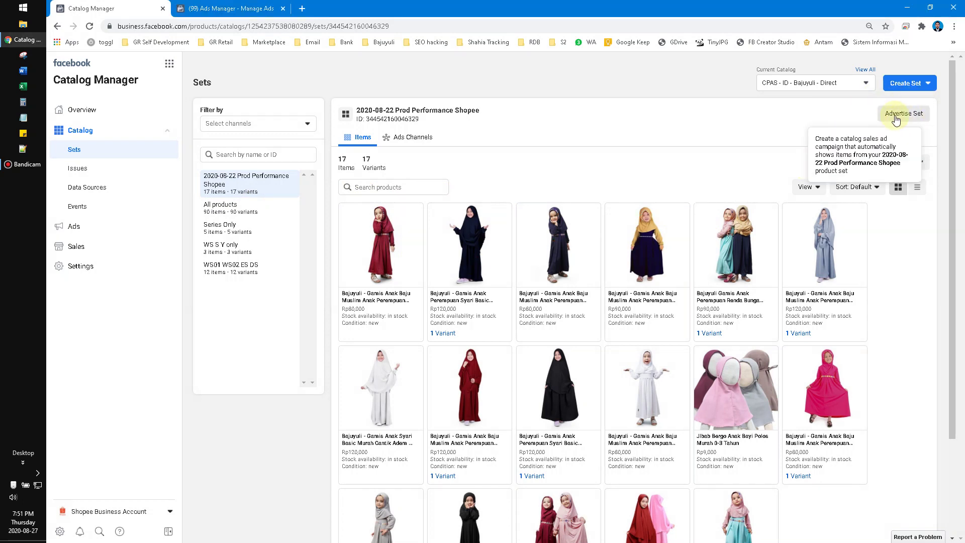
{"action": "left_click", "coordinate": [895, 116]}
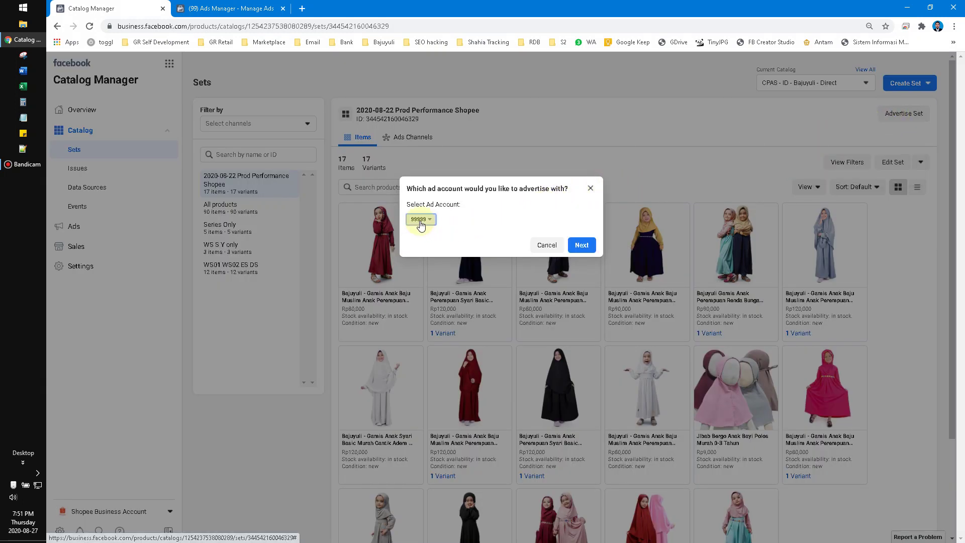
{"action": "left_click", "coordinate": [421, 221]}
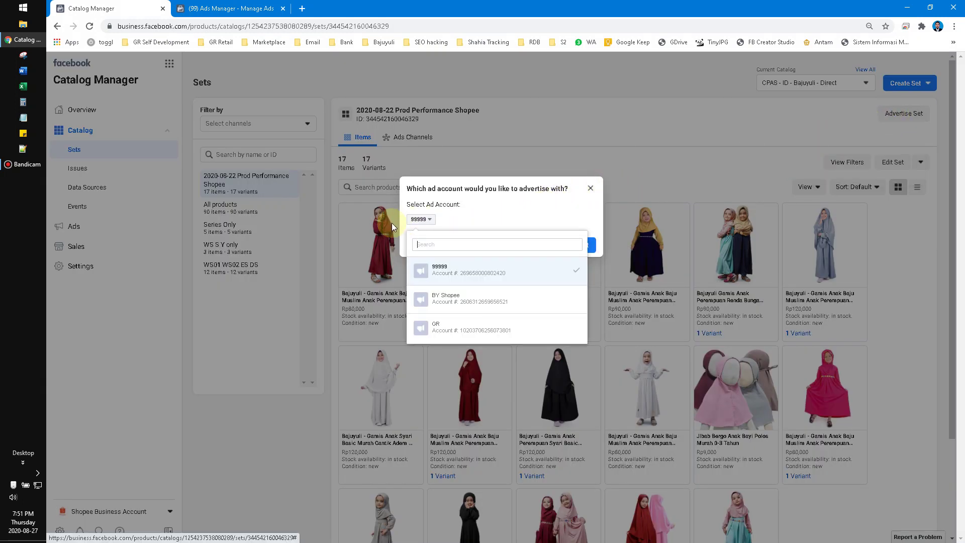
{"action": "left_click", "coordinate": [530, 220]}
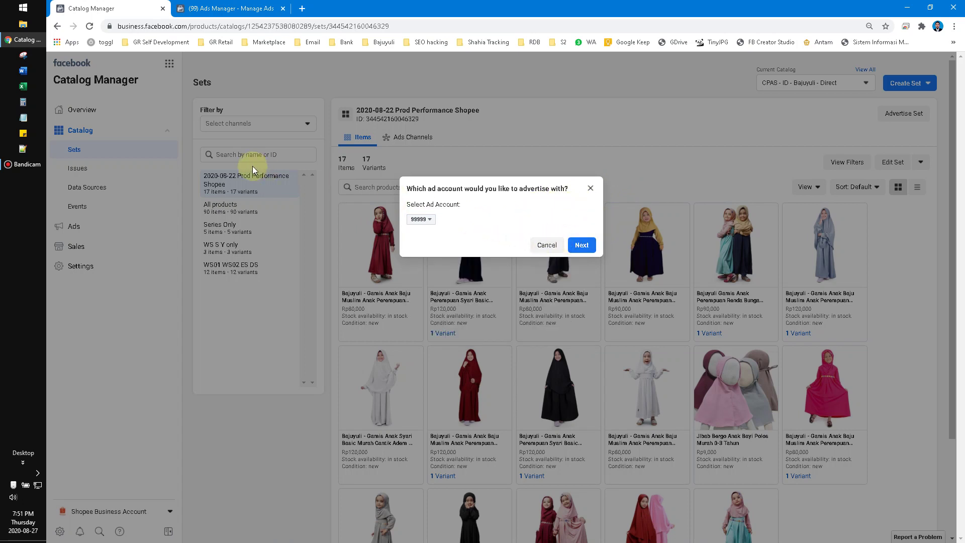
{"action": "left_click", "coordinate": [590, 188]}
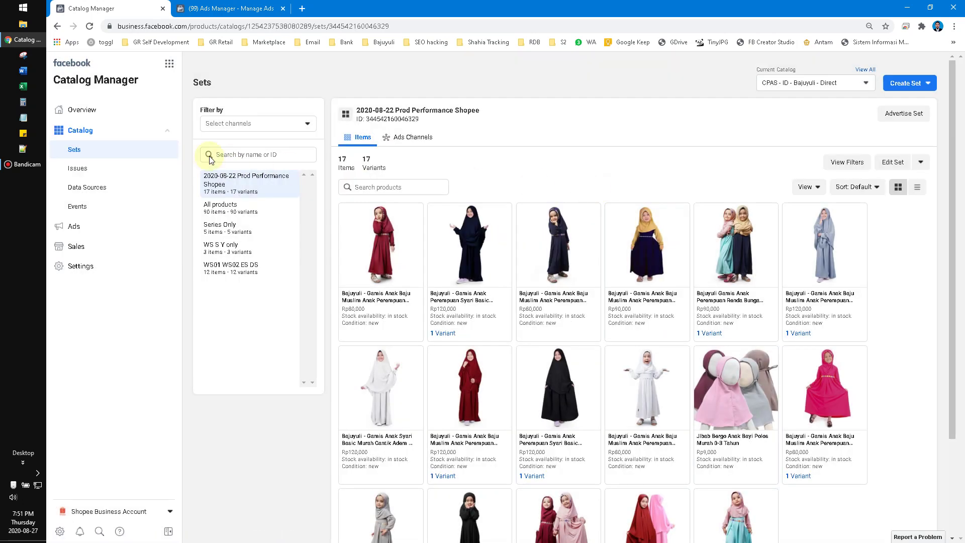
{"action": "left_click", "coordinate": [230, 8]}
{"action": "left_click", "coordinate": [151, 6]}
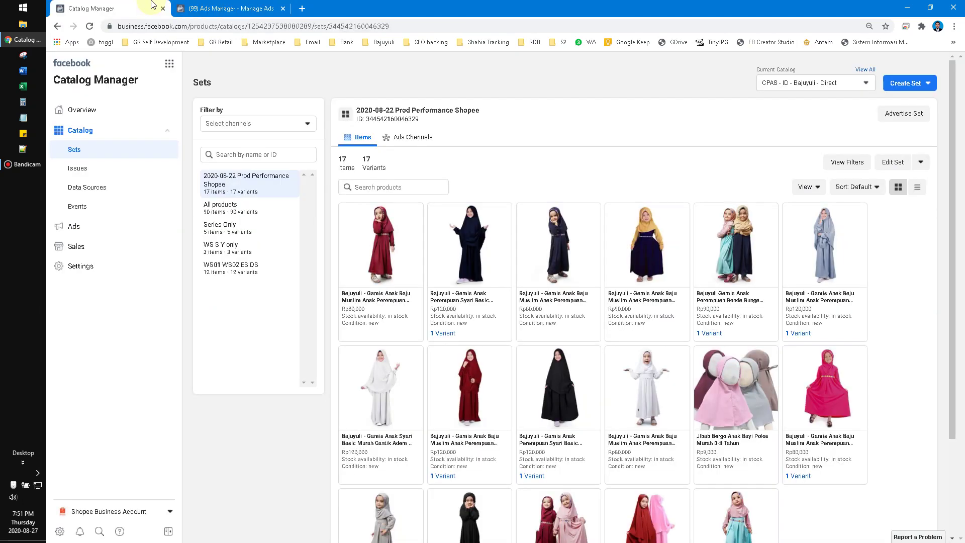
Switch to Ads Manager and expand the 02 Shopee Catalog campaign to its ad sets.
{"action": "left_click", "coordinate": [228, 6]}
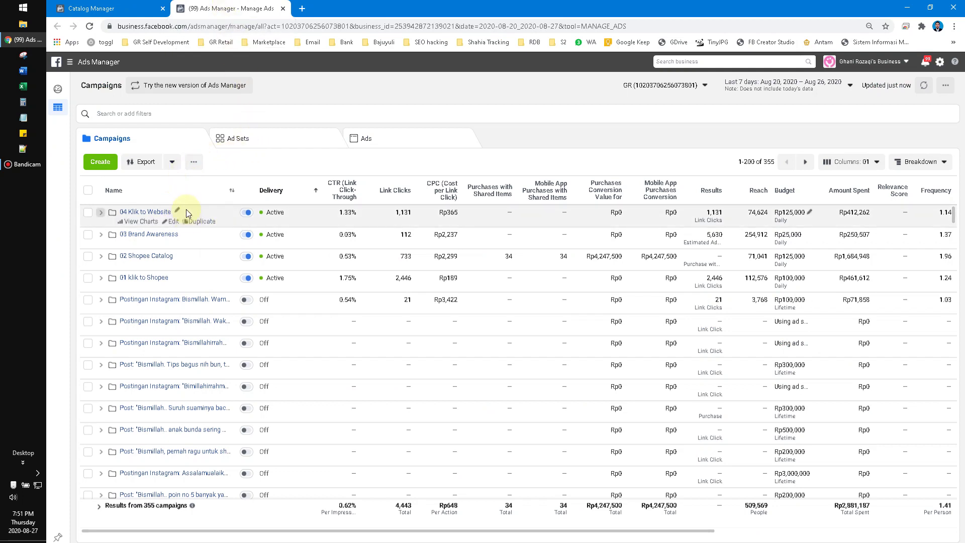
{"action": "left_click", "coordinate": [101, 258]}
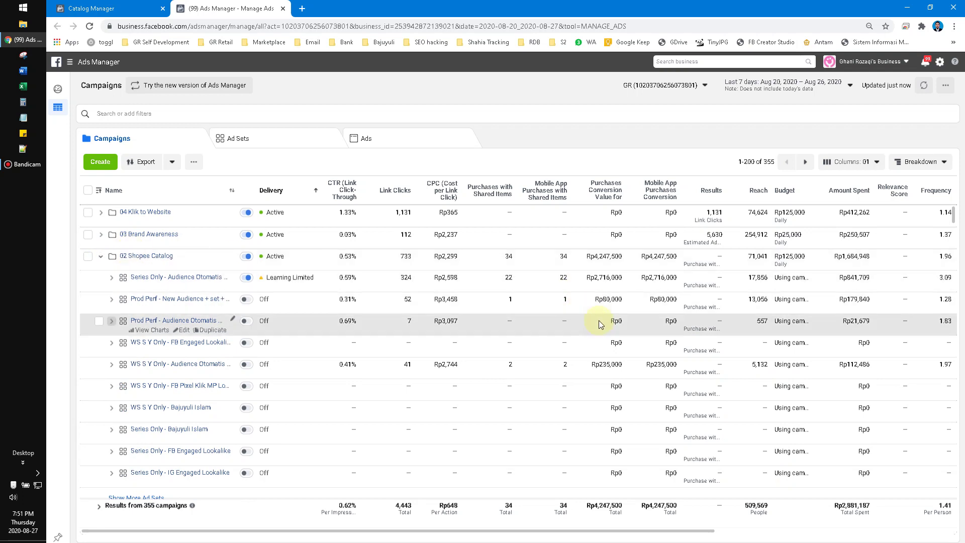
{"action": "scroll", "coordinate": [599, 327], "scroll_direction": "down", "scroll_amount": 1}
{"action": "scroll", "coordinate": [592, 351], "scroll_direction": "up", "scroll_amount": 1}
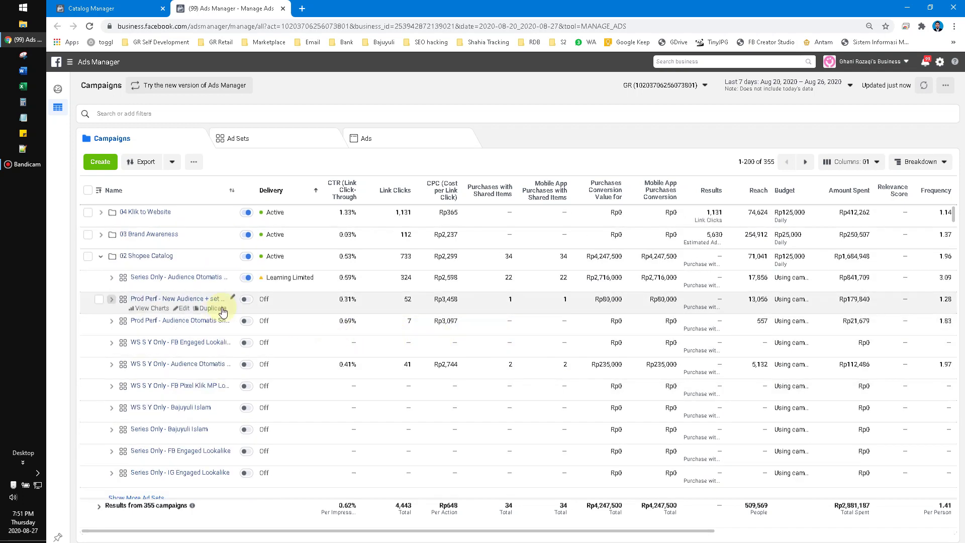
Review the ad sets' purchases, Rp4,247,500 conversion value and Rp1,684,948 spend.
{"action": "mouse_move", "coordinate": [95, 248]}
{"action": "left_mouse_down"}
{"action": "mouse_move", "coordinate": [67, 301]}
{"action": "mouse_move", "coordinate": [95, 414]}
{"action": "mouse_move", "coordinate": [221, 455]}
{"action": "mouse_move", "coordinate": [679, 454]}
{"action": "mouse_move", "coordinate": [854, 407]}
{"action": "mouse_move", "coordinate": [879, 295]}
{"action": "mouse_move", "coordinate": [628, 232]}
{"action": "mouse_move", "coordinate": [321, 230]}
{"action": "mouse_move", "coordinate": [136, 241]}
{"action": "mouse_move", "coordinate": [98, 254]}
{"action": "left_mouse_up"}
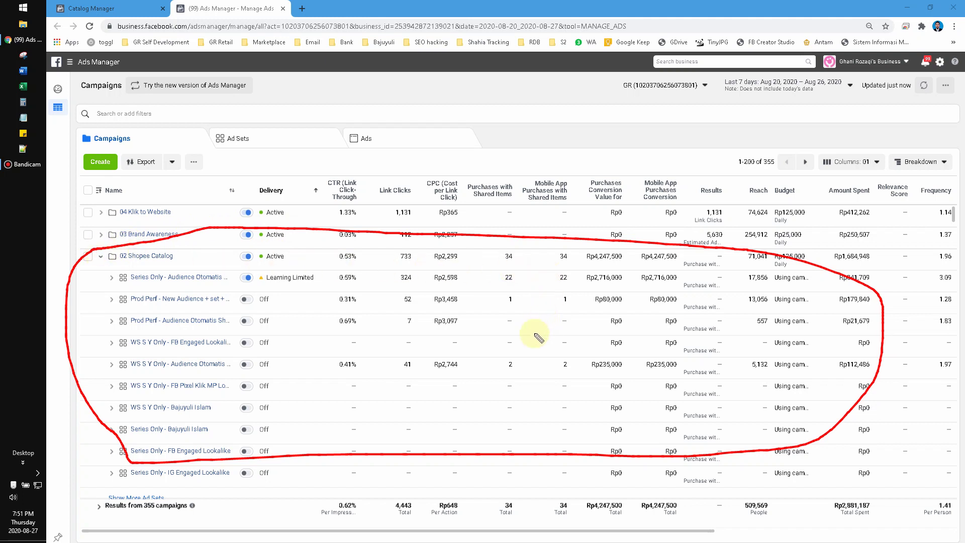
{"action": "mouse_move", "coordinate": [534, 332]}
{"action": "left_mouse_down"}
{"action": "mouse_move", "coordinate": [587, 266]}
{"action": "mouse_move", "coordinate": [588, 281]}
{"action": "left_mouse_up"}
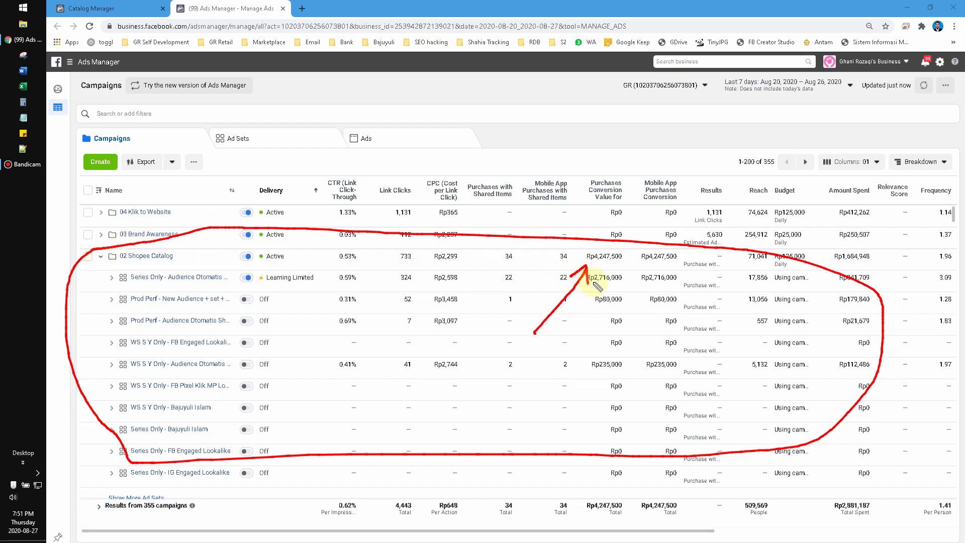
{"action": "mouse_move", "coordinate": [617, 238]}
{"action": "left_mouse_down"}
{"action": "mouse_move", "coordinate": [565, 259]}
{"action": "mouse_move", "coordinate": [628, 275]}
{"action": "mouse_move", "coordinate": [626, 242]}
{"action": "left_mouse_up"}
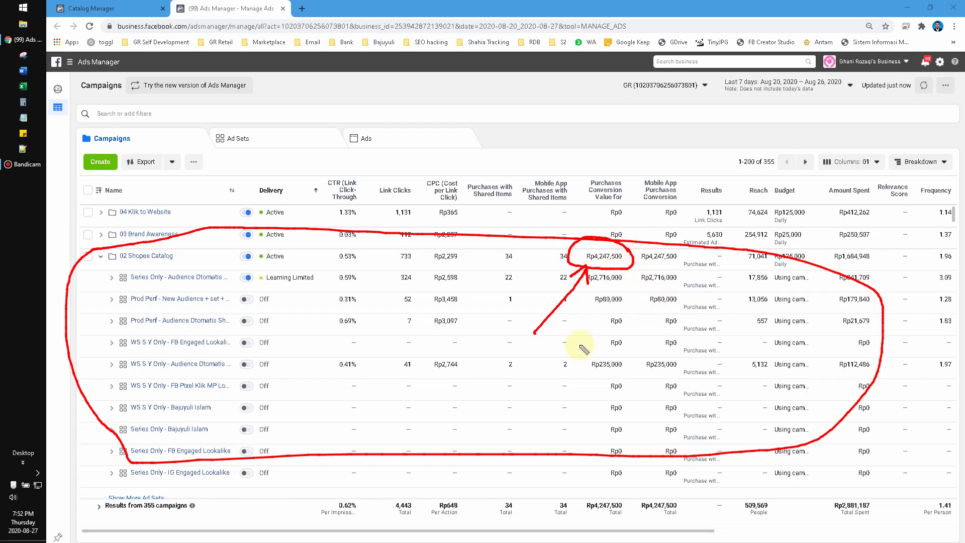
{"action": "mouse_move", "coordinate": [759, 371]}
{"action": "left_mouse_down"}
{"action": "mouse_move", "coordinate": [833, 274]}
{"action": "mouse_move", "coordinate": [810, 286]}
{"action": "mouse_move", "coordinate": [828, 293]}
{"action": "left_mouse_up"}
{"action": "mouse_move", "coordinate": [855, 242]}
{"action": "left_mouse_down"}
{"action": "mouse_move", "coordinate": [877, 249]}
{"action": "mouse_move", "coordinate": [787, 219]}
{"action": "mouse_move", "coordinate": [620, 242]}
{"action": "left_mouse_up"}
{"action": "left_click_drag", "start_coordinate": [621, 243], "coordinate": [638, 253]}
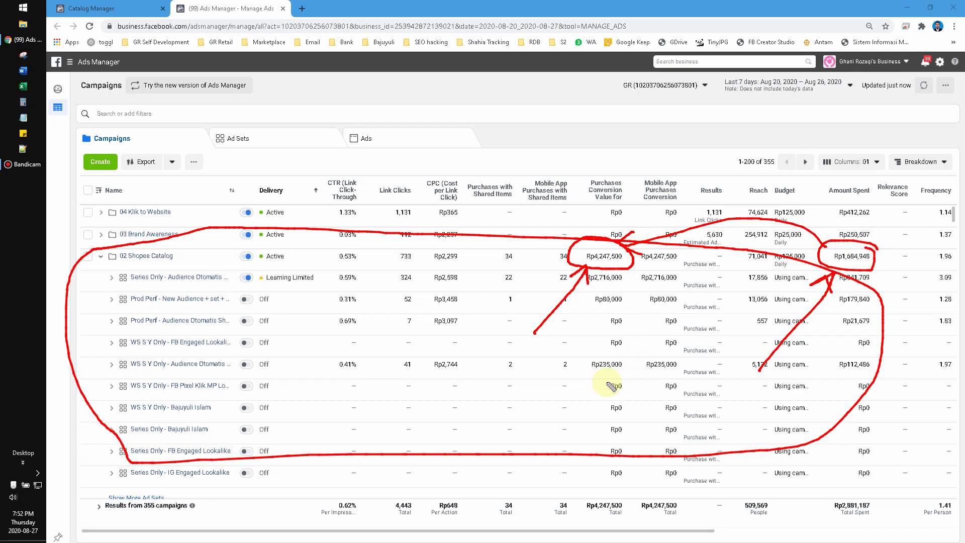